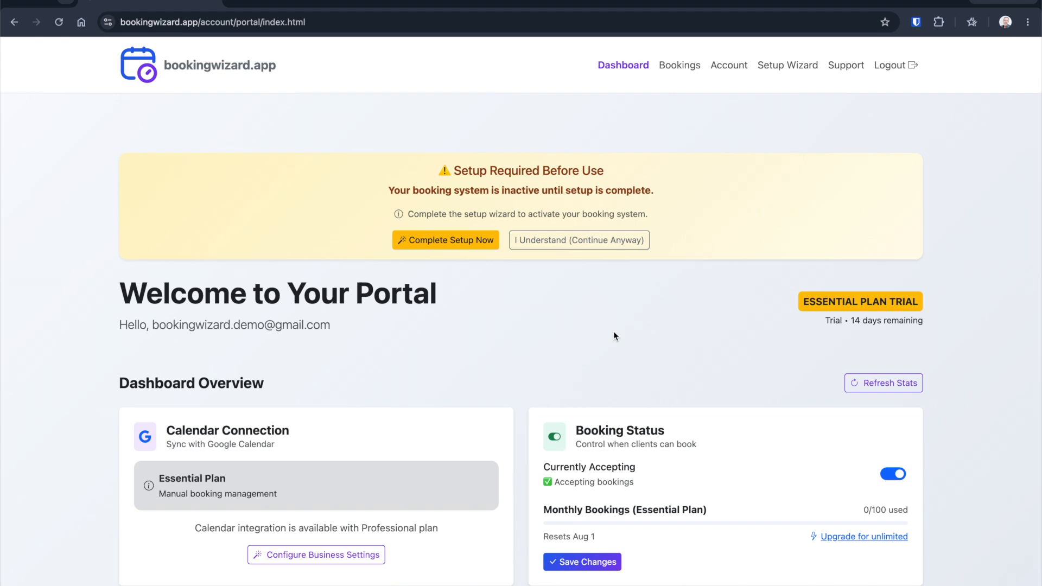
# Step: Open the setup wizard from the dashboard's setup warning
pyautogui.scroll(-7, 614, 332)
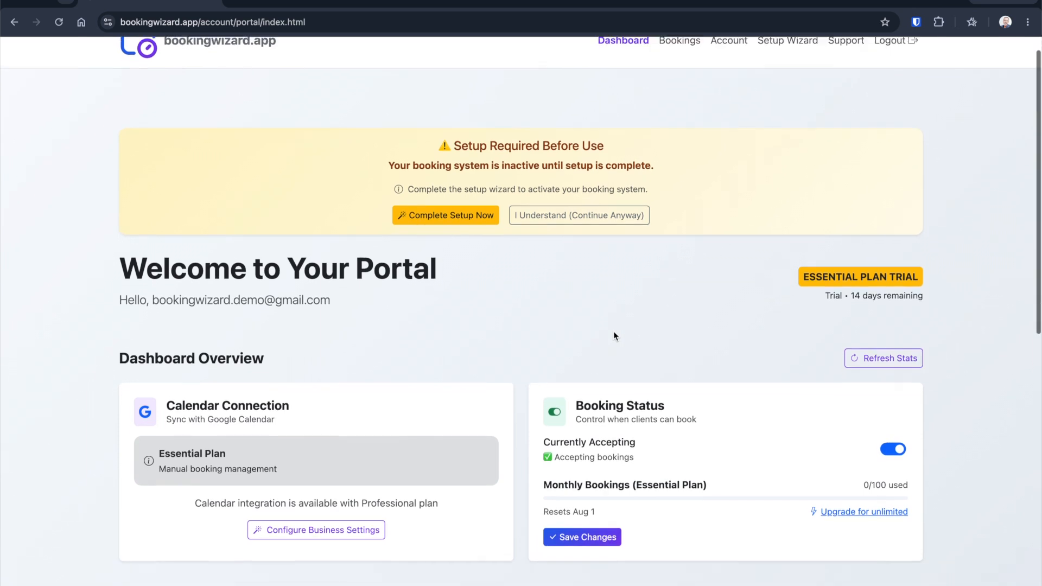
pyautogui.scroll(-5, 614, 335)
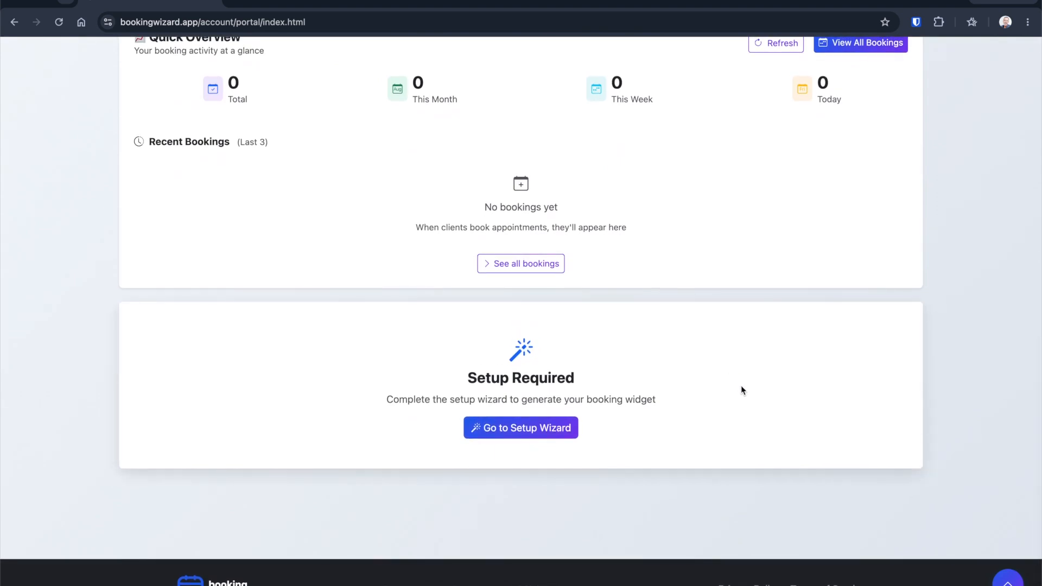
pyautogui.click(1007, 582)
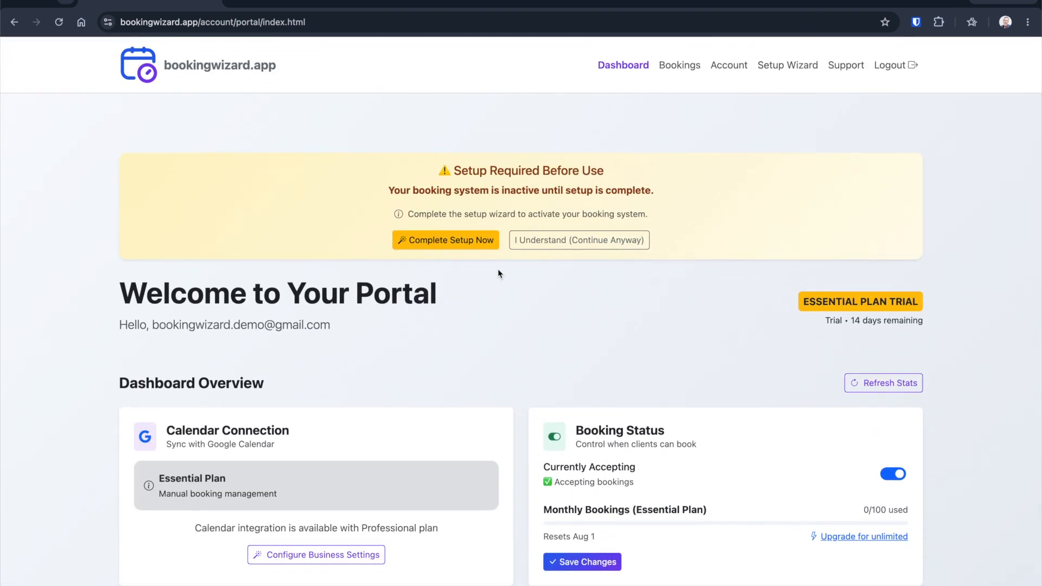
pyautogui.click(445, 244)
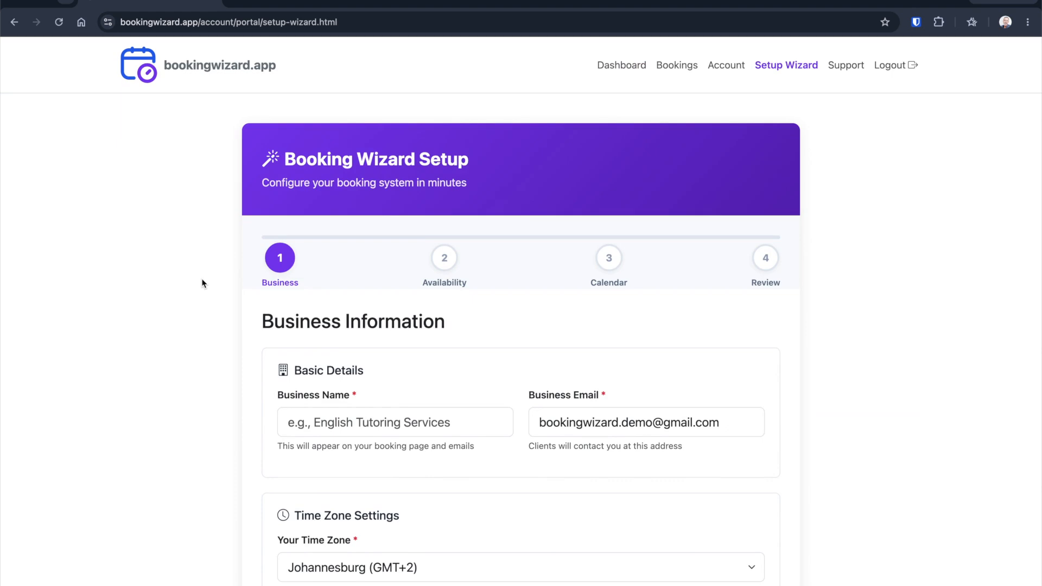
# Step: Enter Design Pros as the business name
pyautogui.scroll(-2, 202, 283)
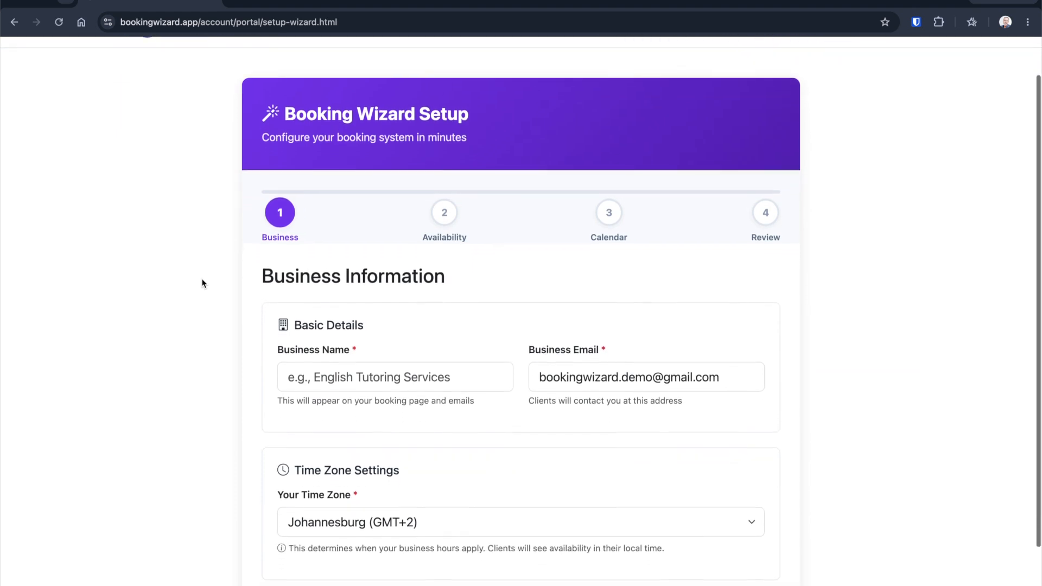
pyautogui.scroll(-1, 202, 282)
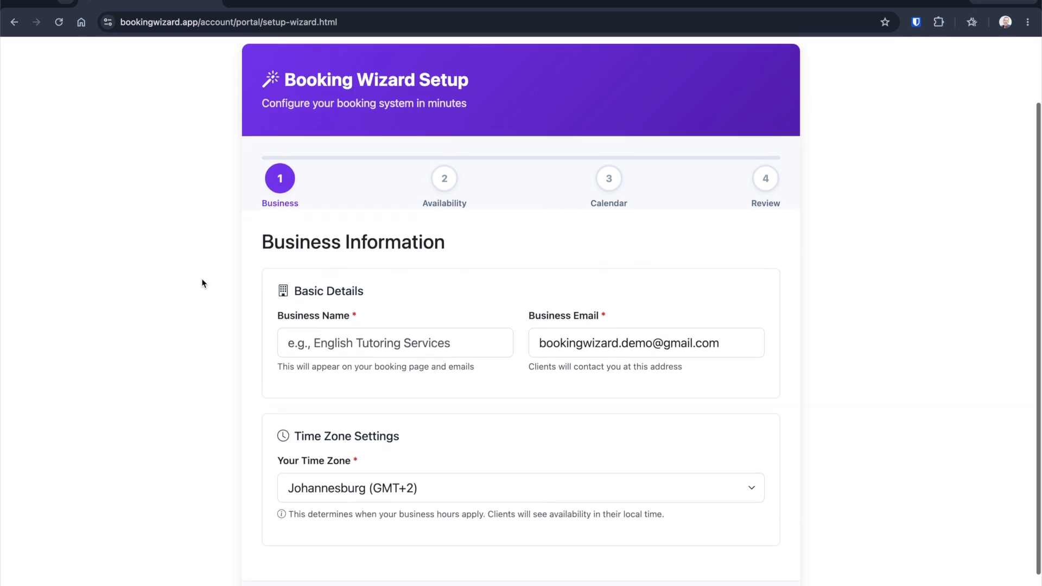
pyautogui.scroll(-1, 202, 283)
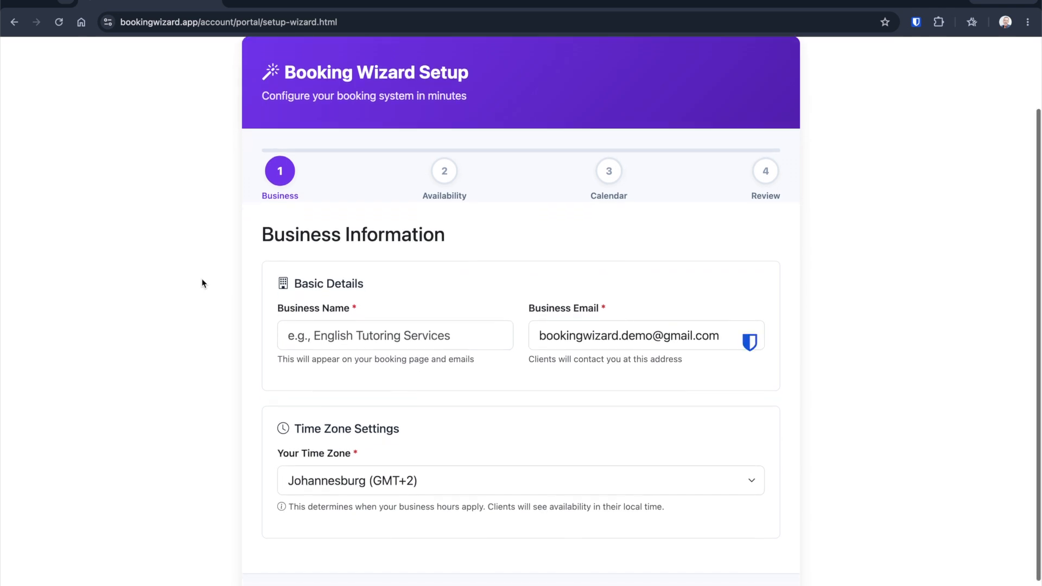
pyautogui.scroll(-2, 203, 283)
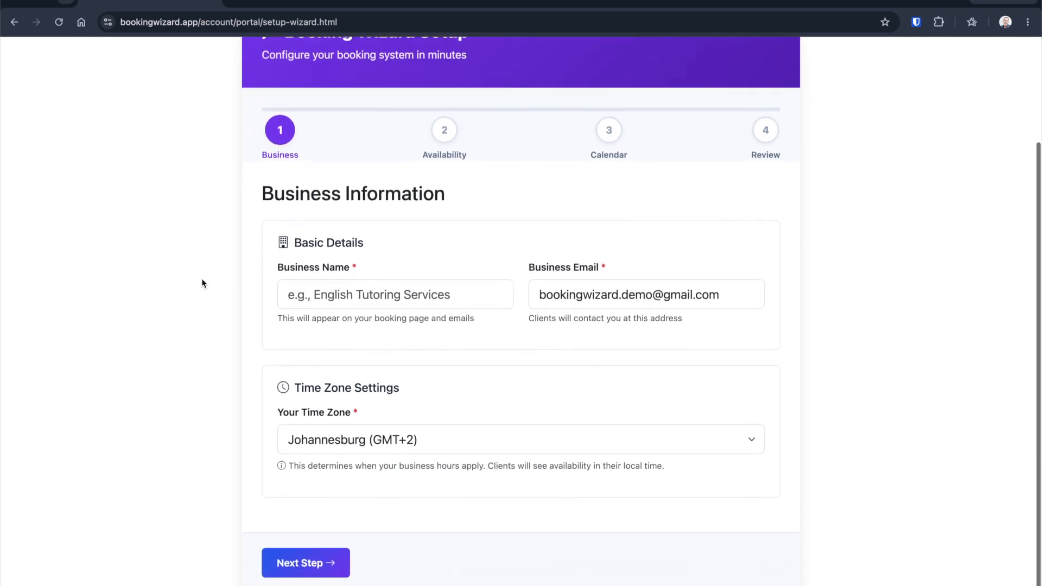
pyautogui.scroll(-1, 203, 282)
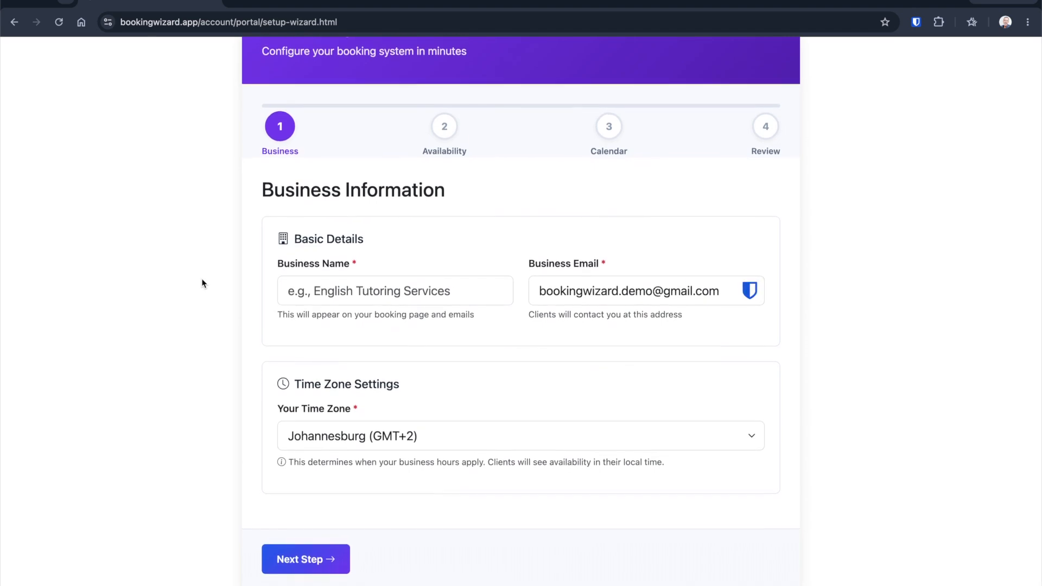
pyautogui.click(351, 295)
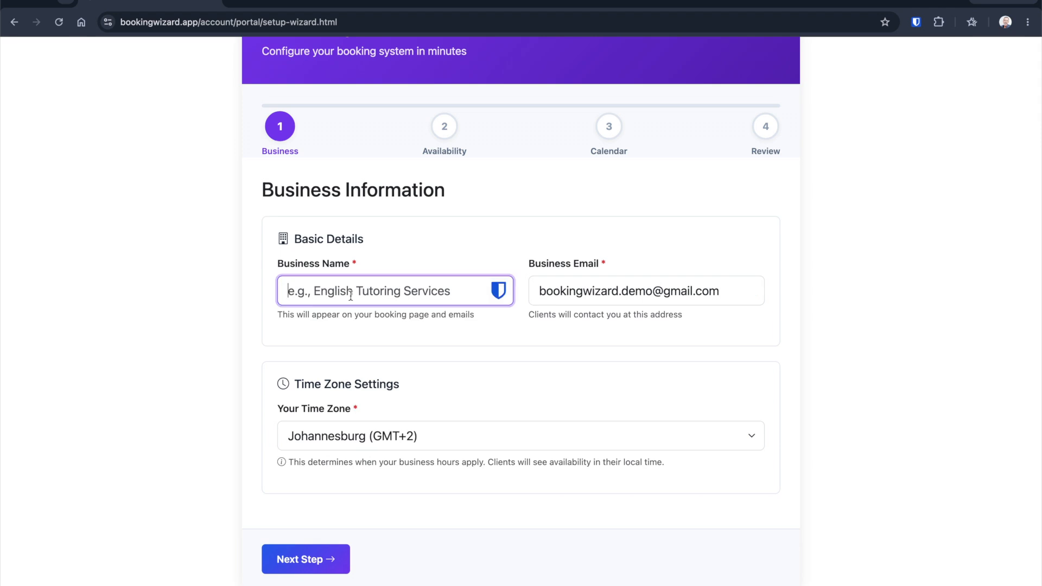
pyautogui.write('Design Pros')
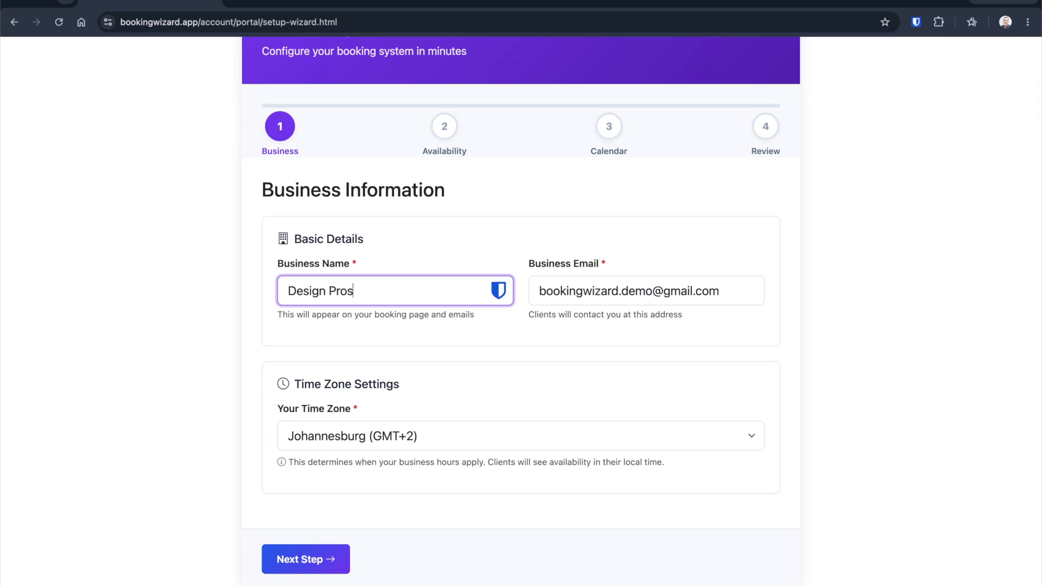
pyautogui.click(219, 298)
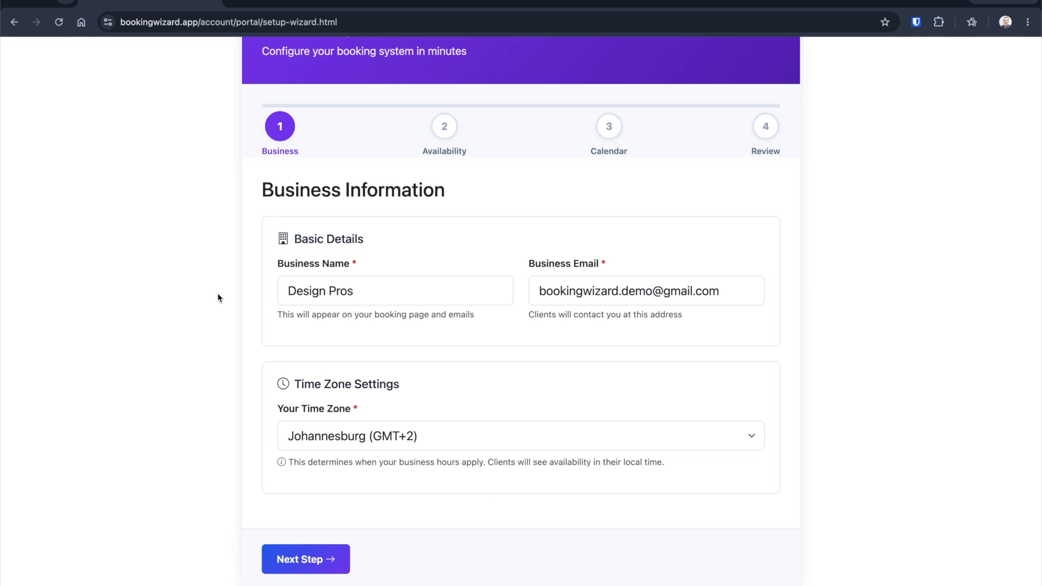
# Step: Keep Johannesburg (GMT+2) as the time zone and continue to the availability step
pyautogui.click(425, 435)
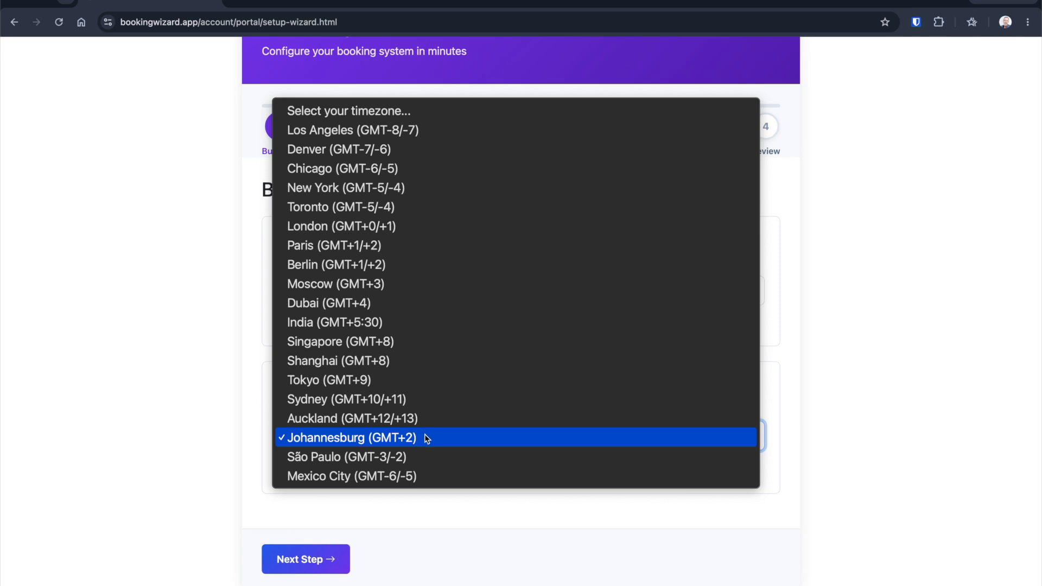
pyautogui.click(427, 438)
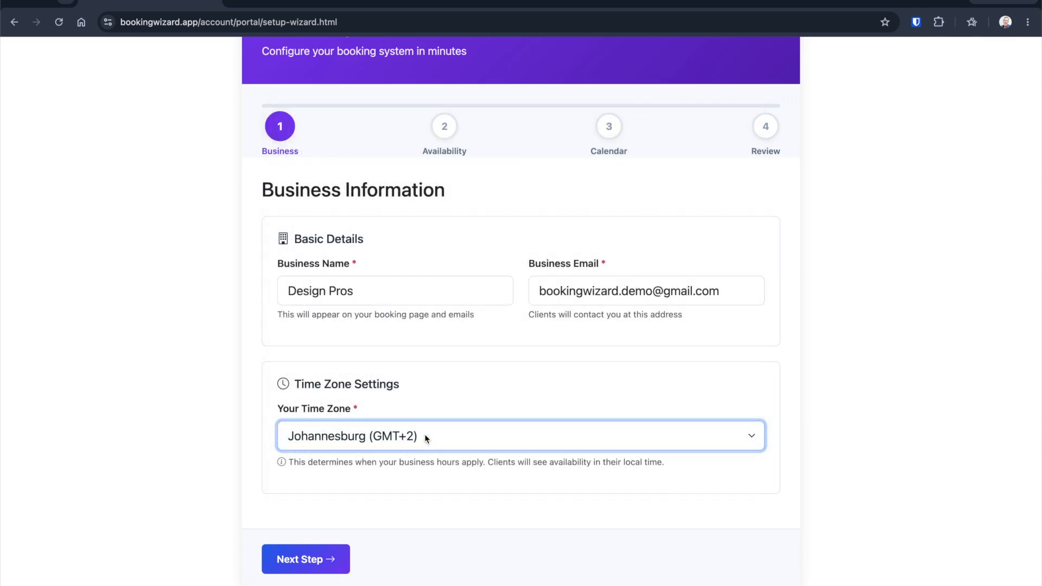
pyautogui.click(189, 440)
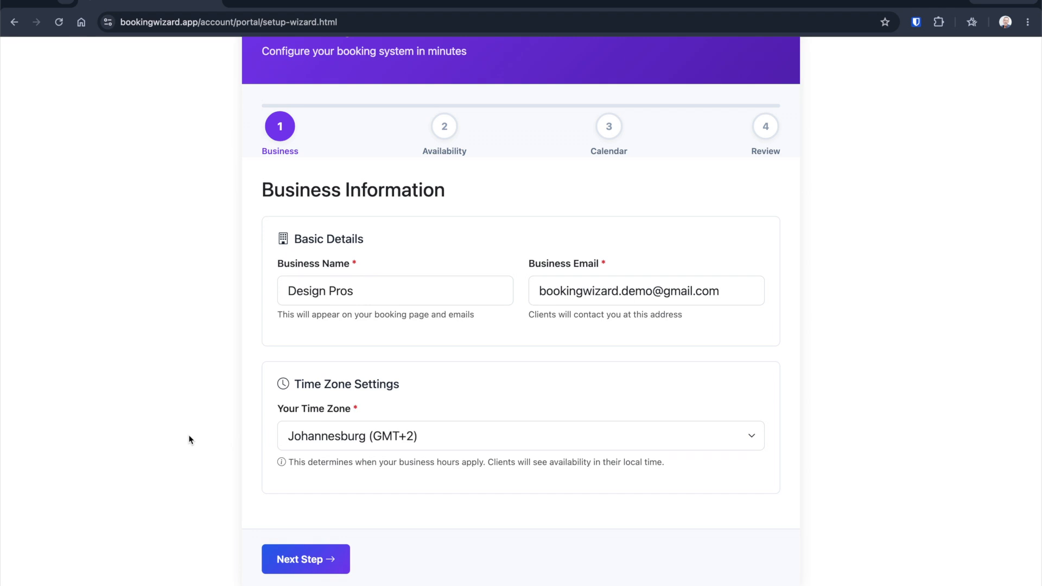
pyautogui.click(301, 561)
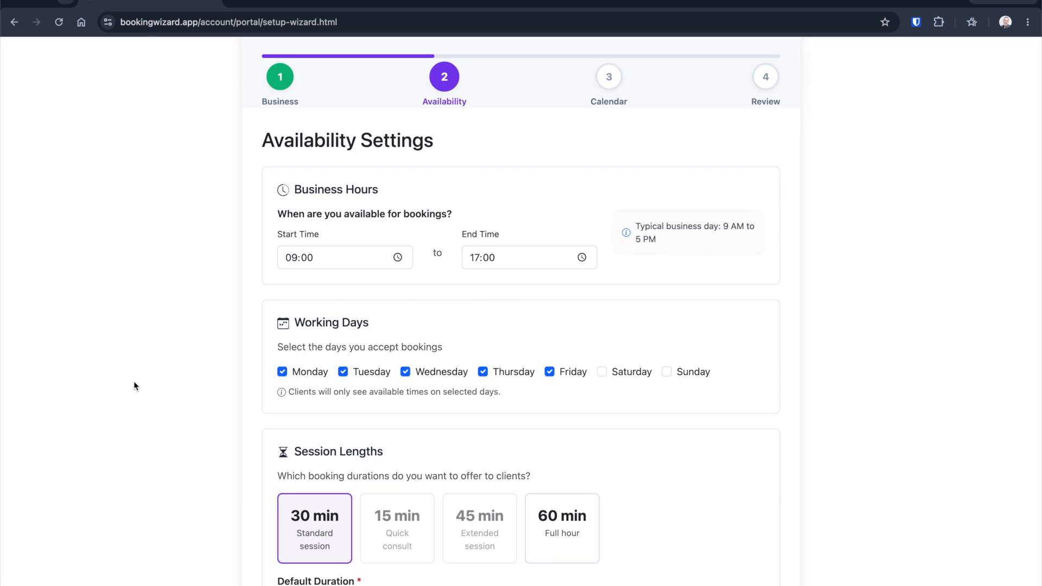
# Step: Examine the business hours, working days, session lengths and slot timing settings
pyautogui.click(398, 258)
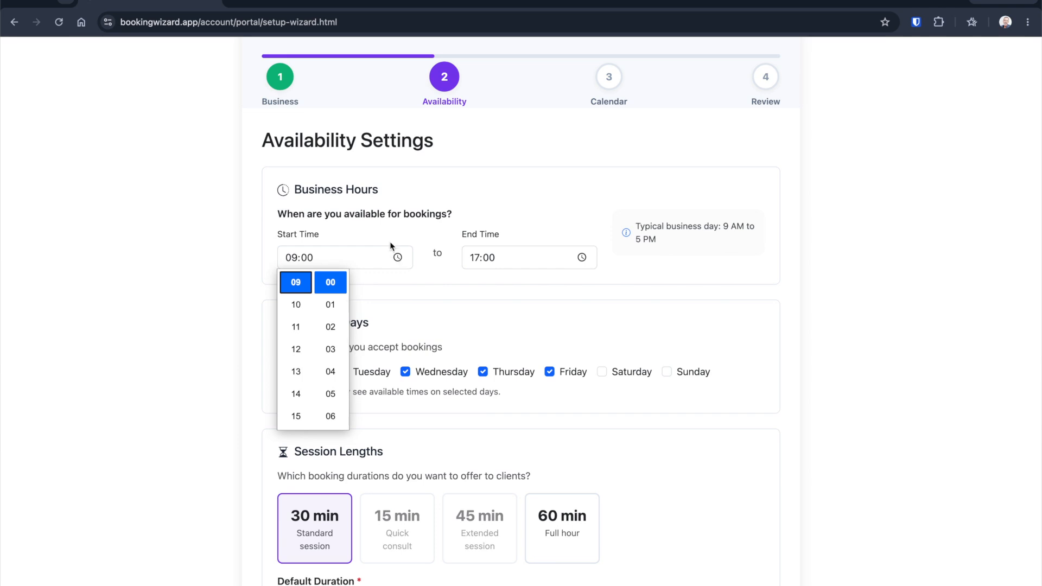
pyautogui.click(389, 240)
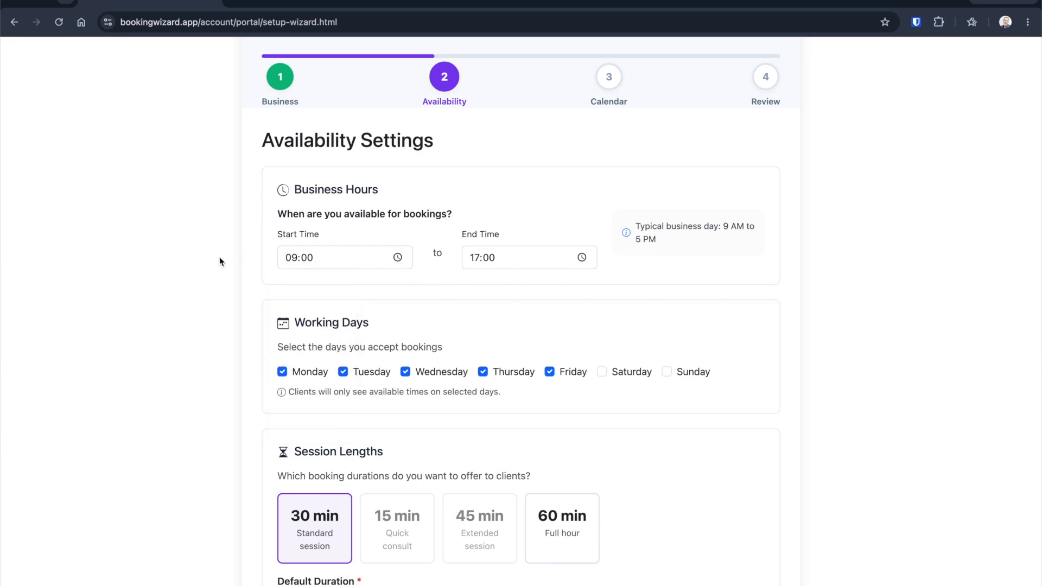
pyautogui.scroll(-1, 220, 262)
pyautogui.scroll(-2, 220, 259)
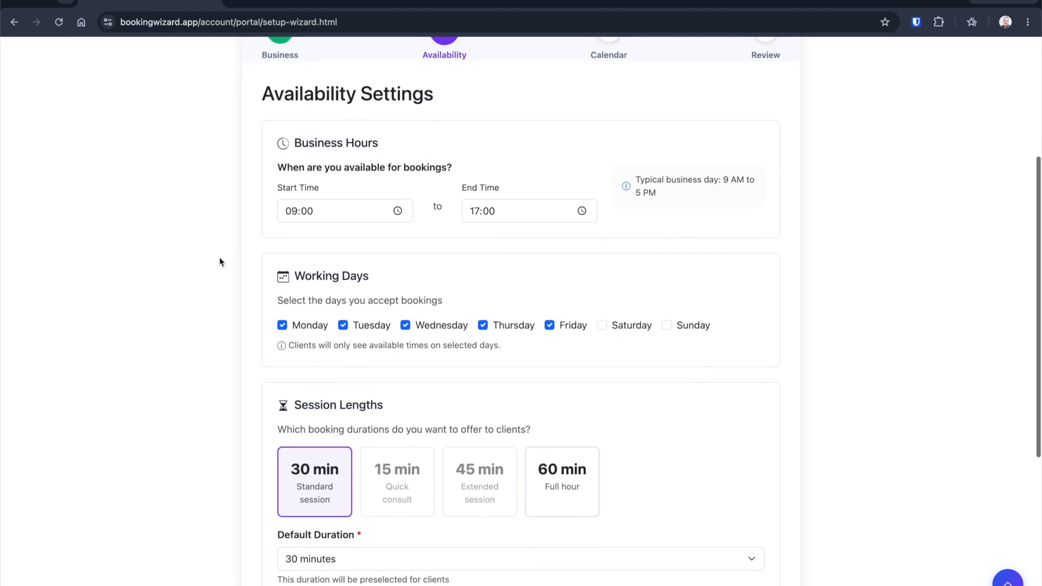
pyautogui.scroll(-1, 220, 262)
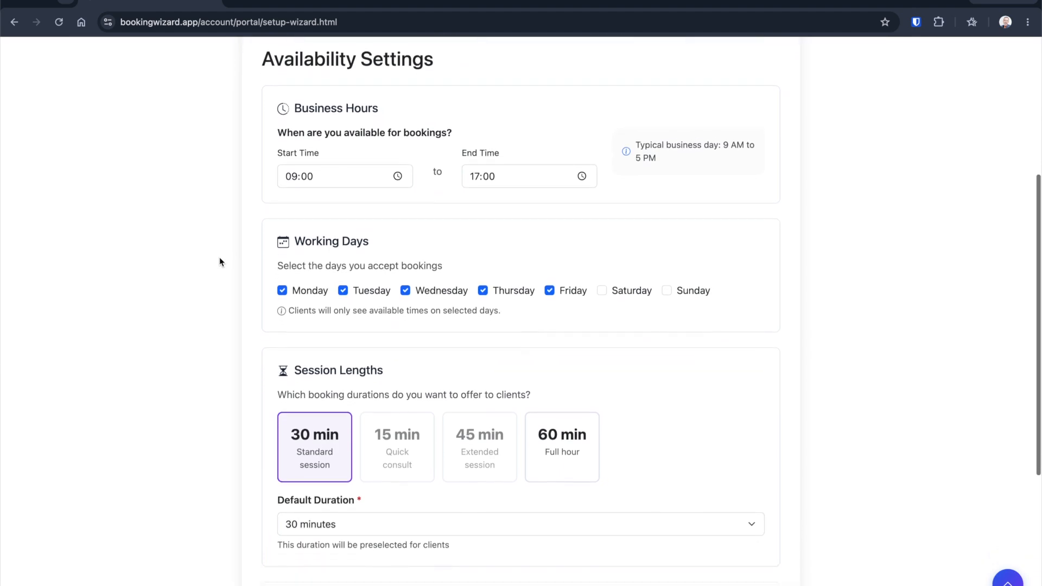
pyautogui.scroll(-3, 219, 262)
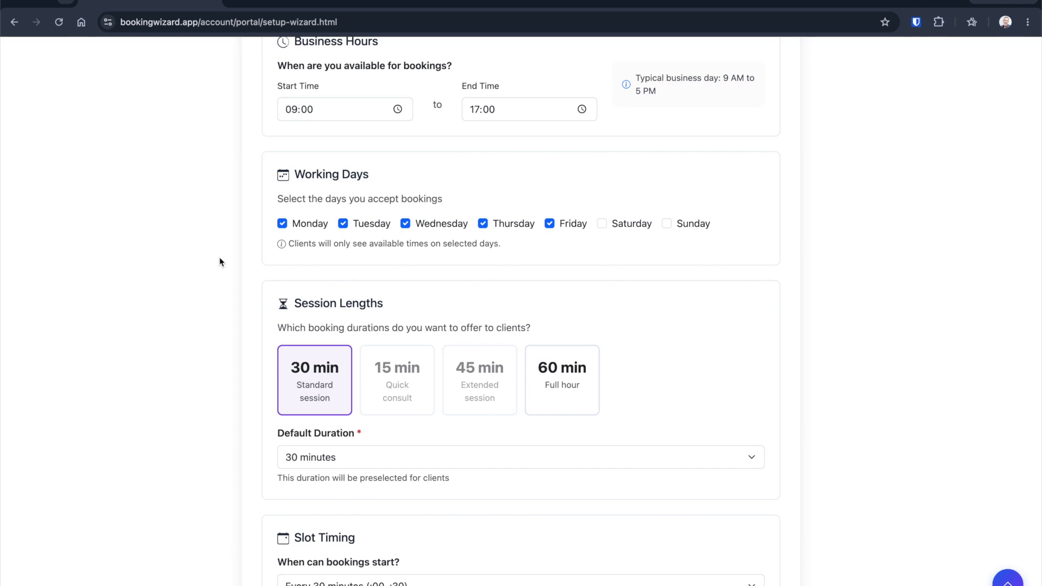
pyautogui.scroll(-1, 210, 258)
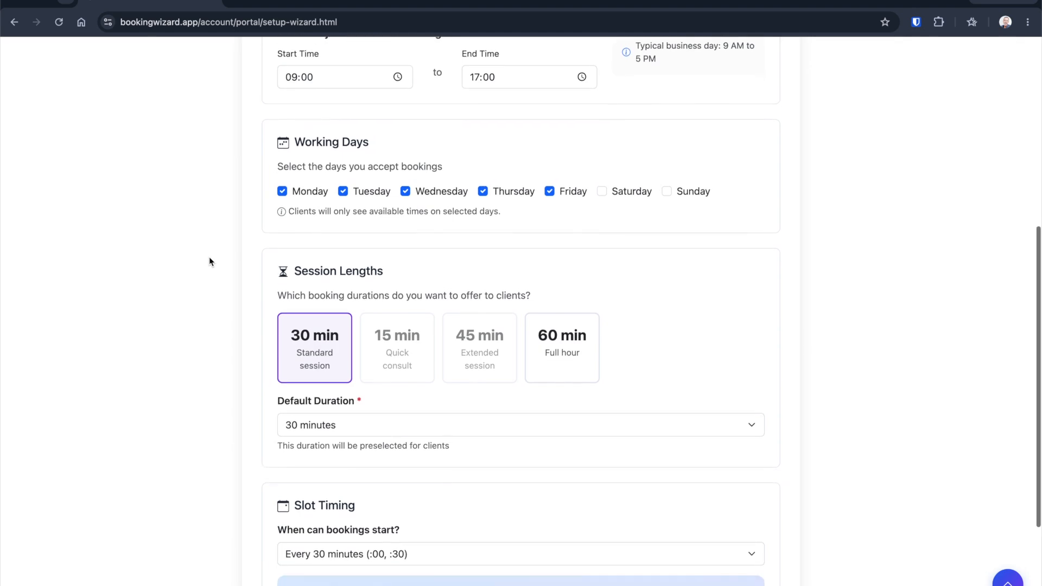
pyautogui.click(406, 192)
pyautogui.click(406, 192)
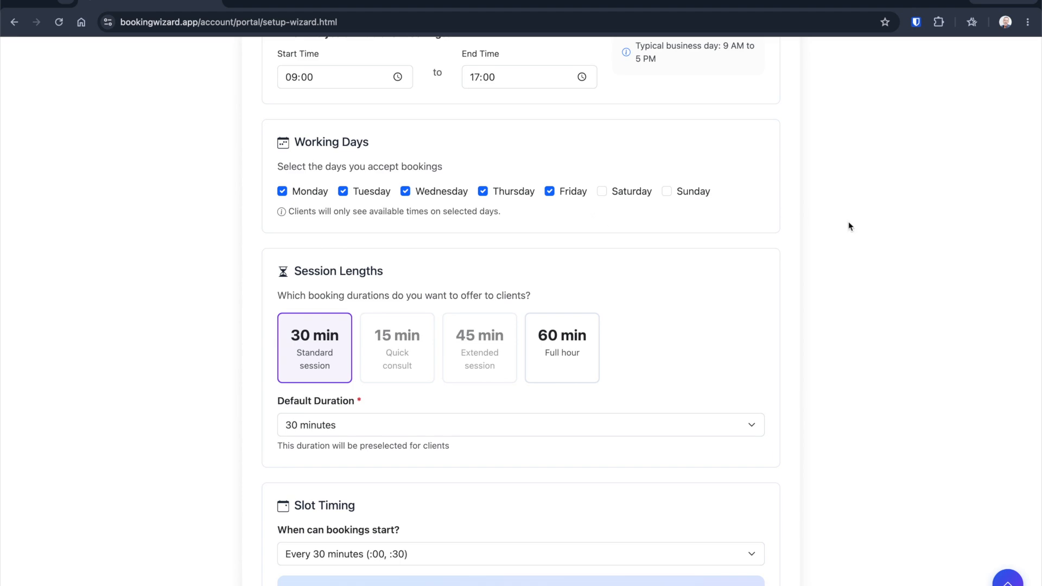
pyautogui.scroll(-1, 850, 225)
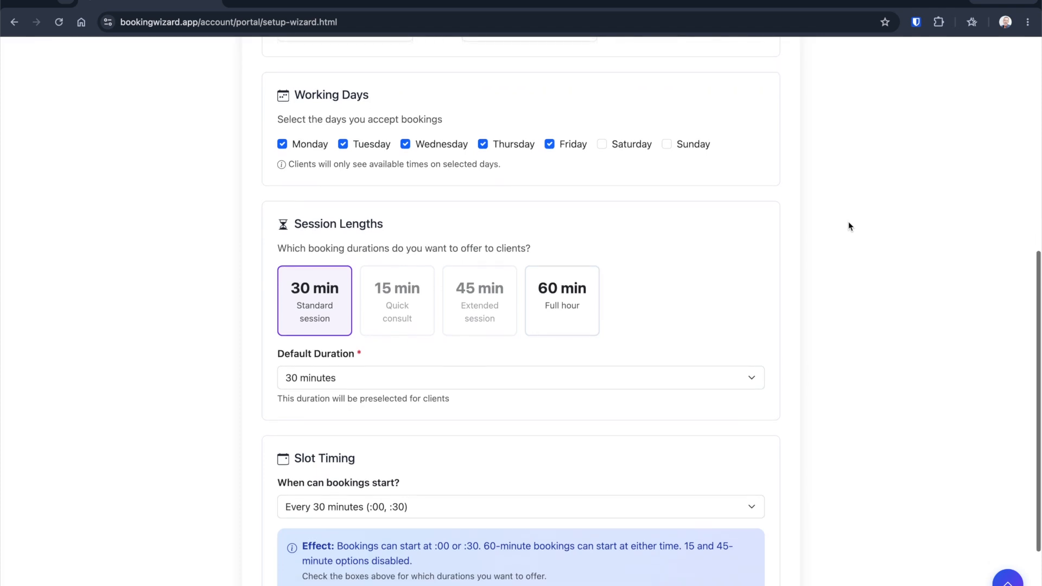
pyautogui.scroll(-1, 850, 225)
pyautogui.scroll(-1, 849, 225)
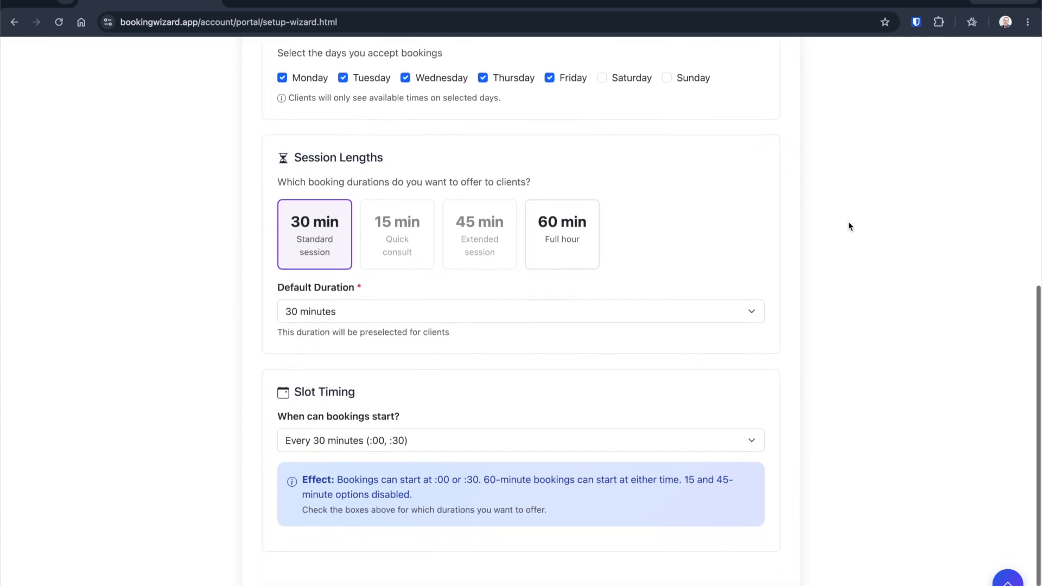
pyautogui.scroll(-1, 850, 226)
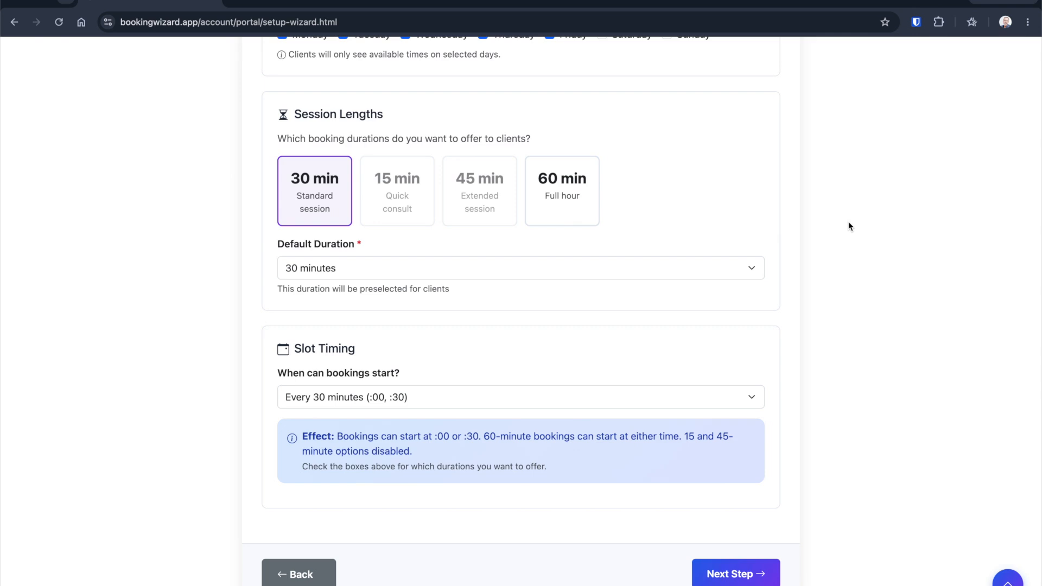
pyautogui.scroll(-1, 849, 222)
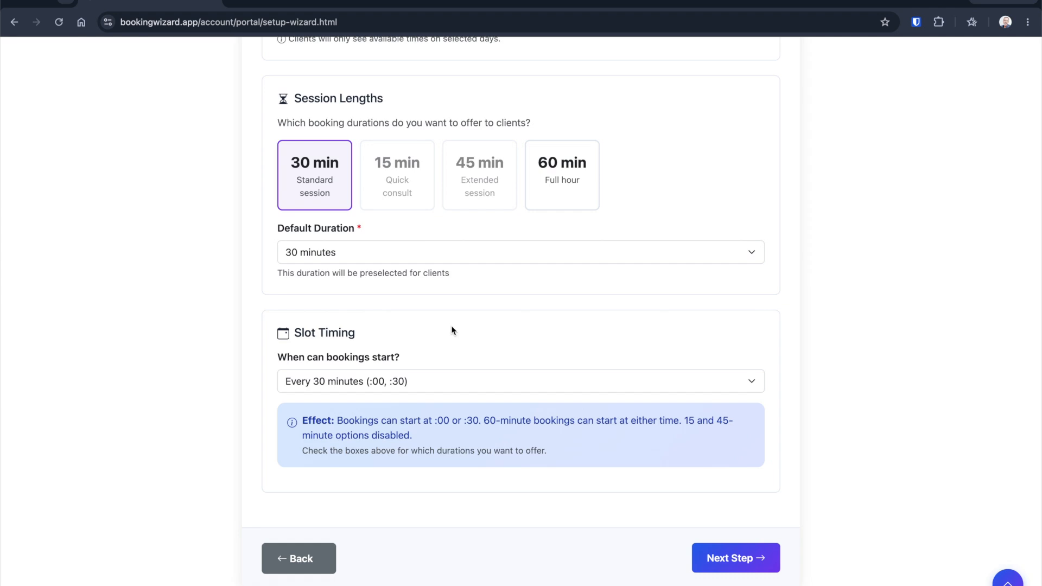
# Step: Set bookings to start every 15 minutes (:00, :15, :30, :45)
pyautogui.click(432, 382)
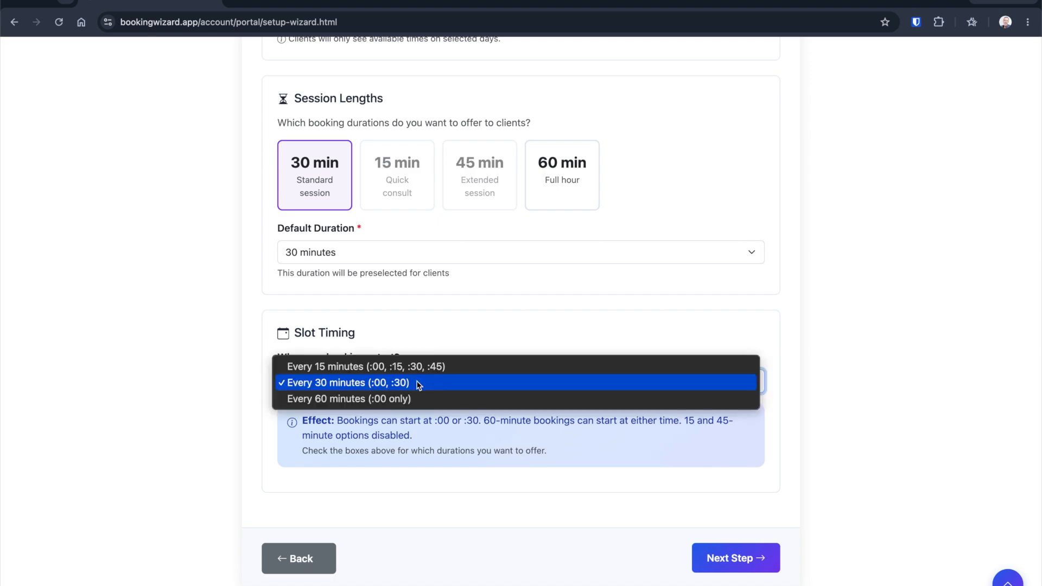
pyautogui.click(419, 384)
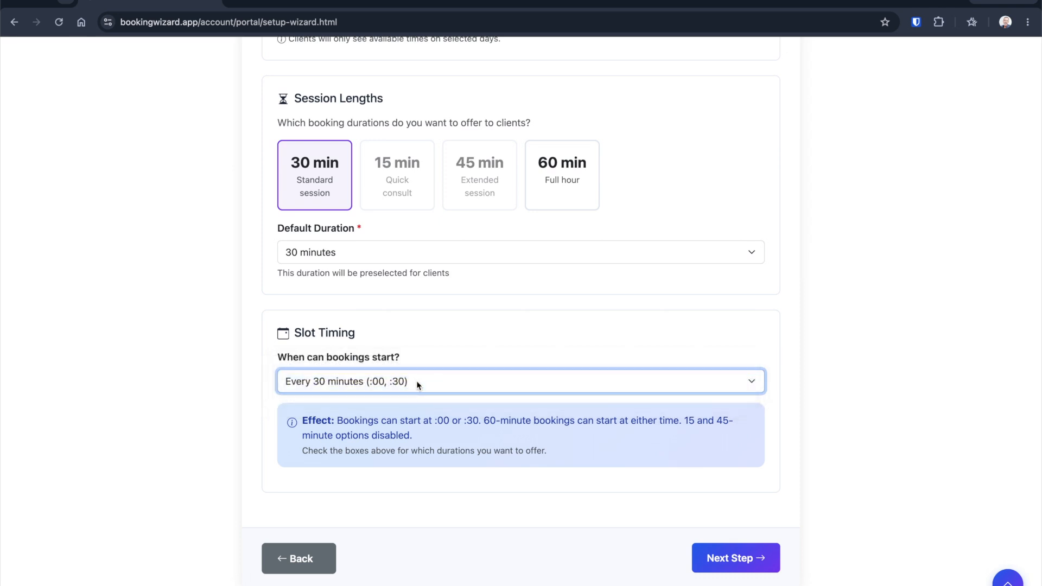
pyautogui.click(433, 337)
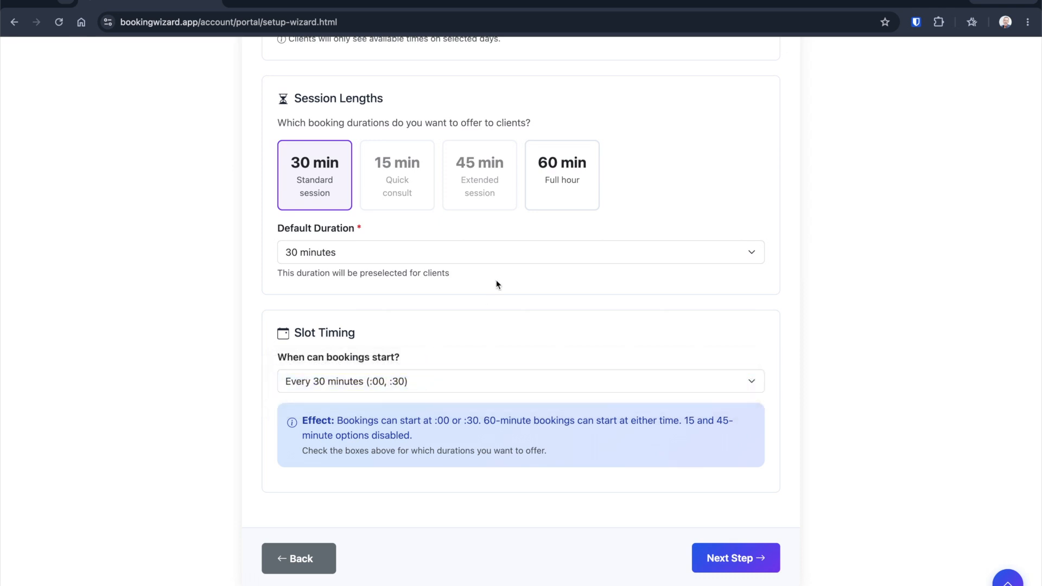
pyautogui.click(555, 196)
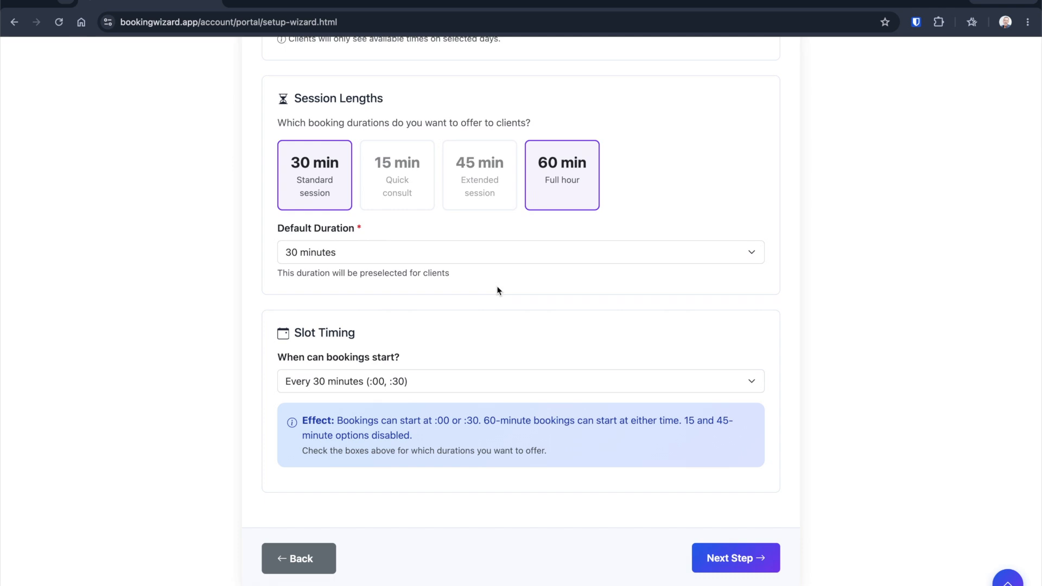
pyautogui.click(441, 380)
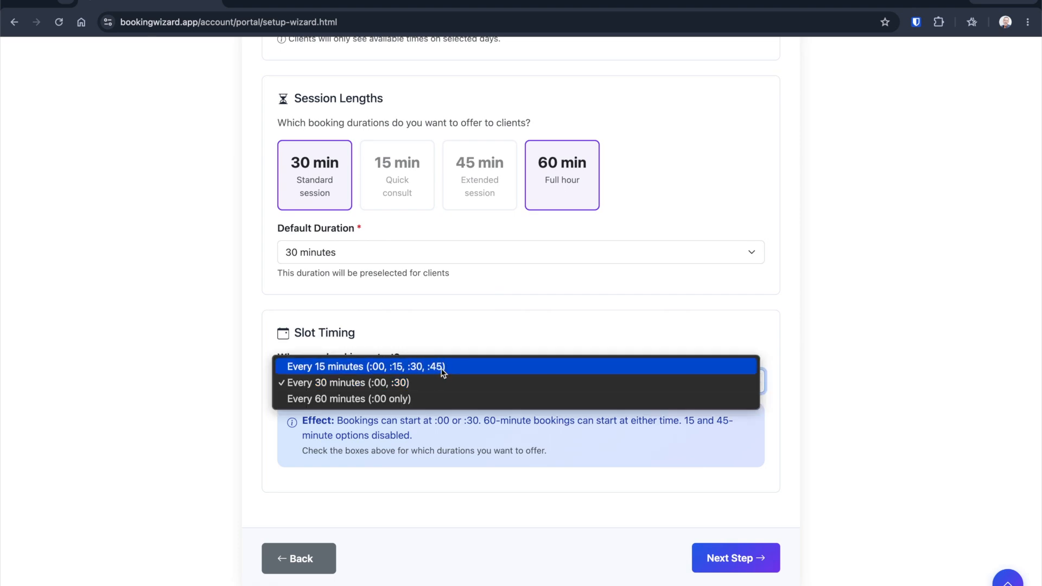
pyautogui.click(443, 367)
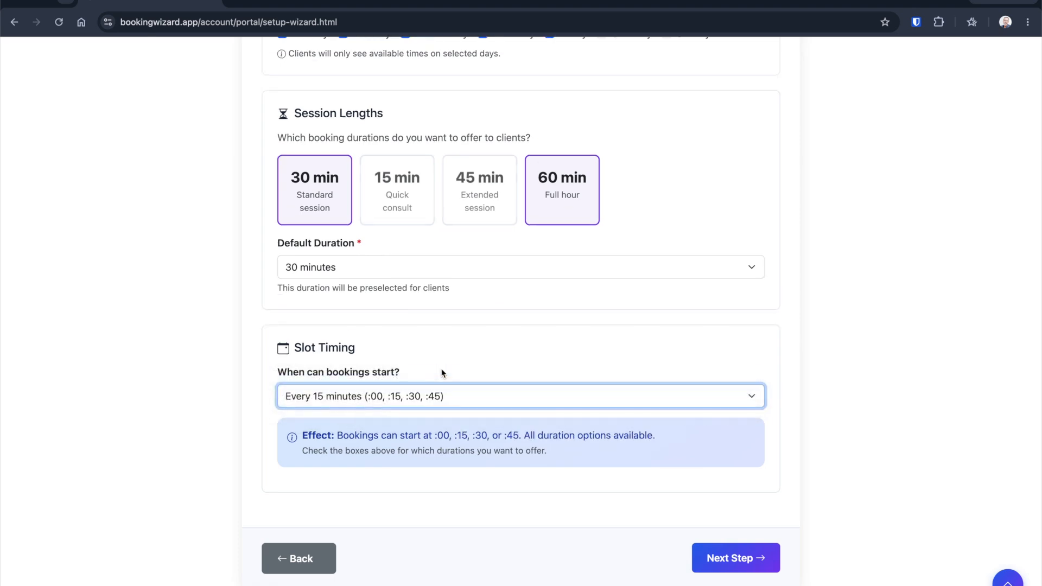
# Step: Make the 15 min Quick consult the only offered session length, deselecting 30 and 60 min
pyautogui.click(458, 250)
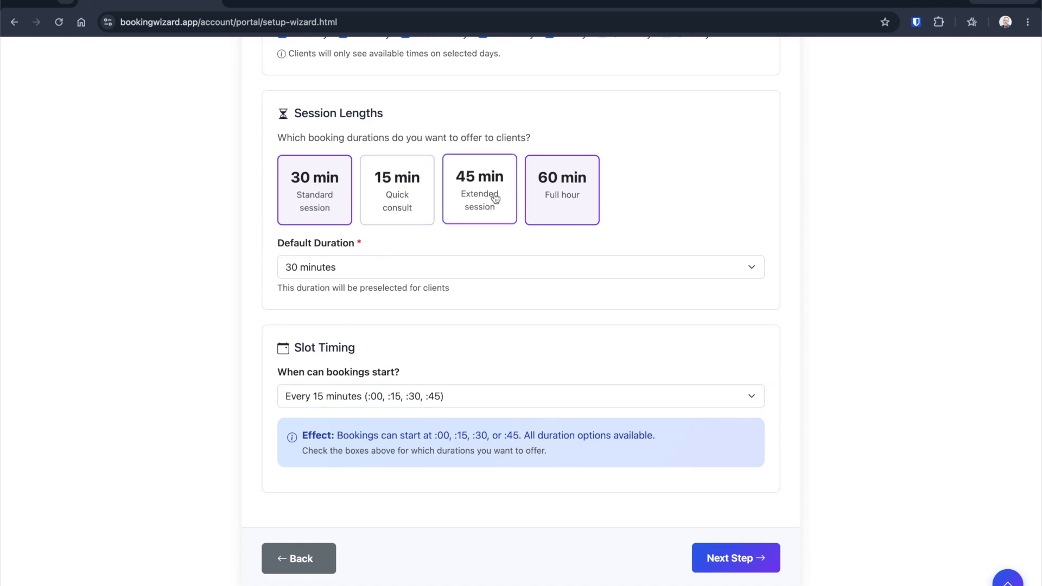
pyautogui.click(396, 197)
pyautogui.click(302, 191)
pyautogui.click(550, 177)
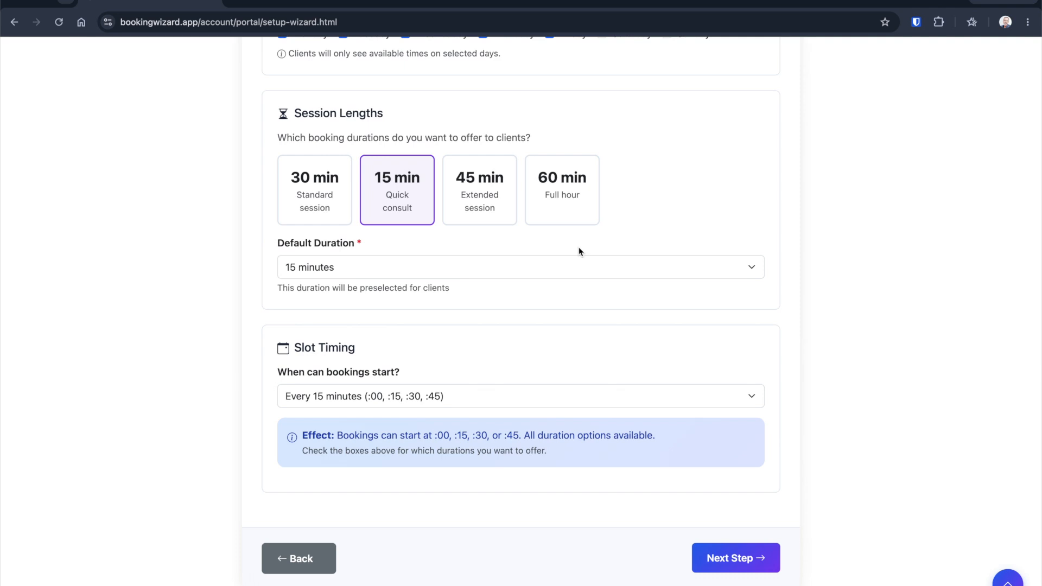
pyautogui.click(418, 394)
pyautogui.press('Escape')
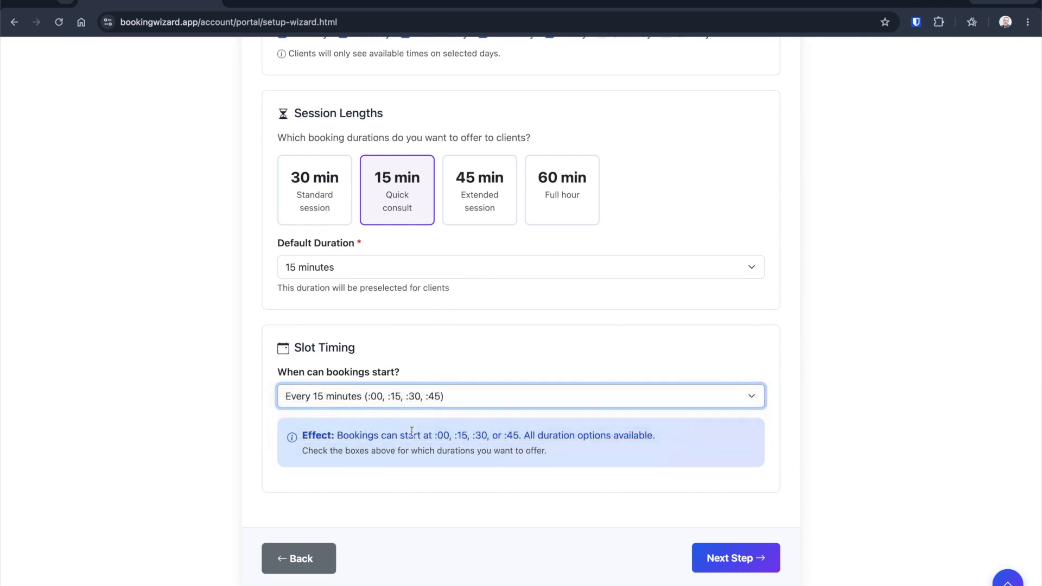
# Step: Switch the offered session length to the 60 min Full hour and set bookings to start every 30 minutes (:00, :30)
pyautogui.click(573, 205)
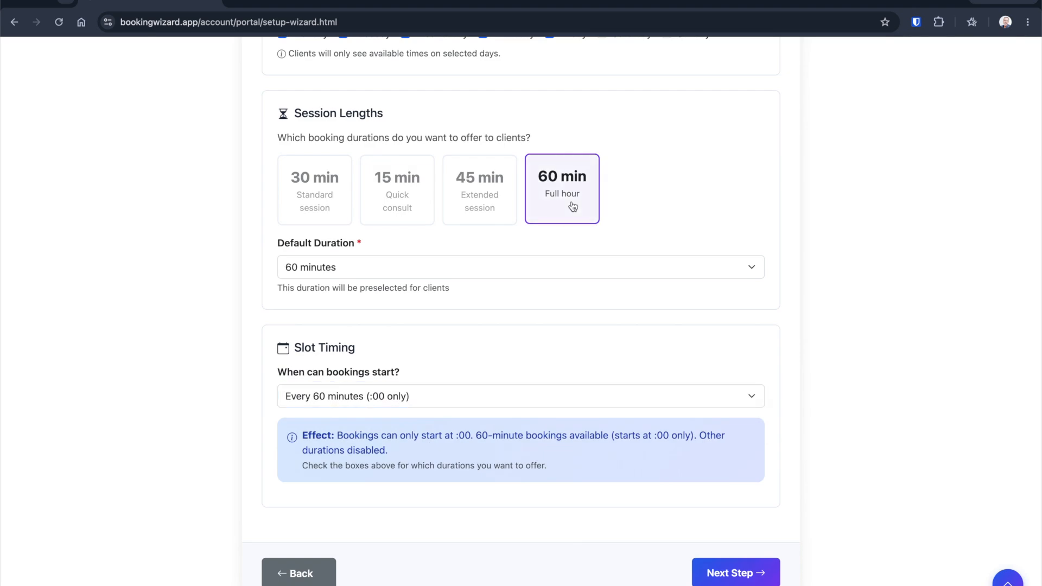
pyautogui.click(424, 398)
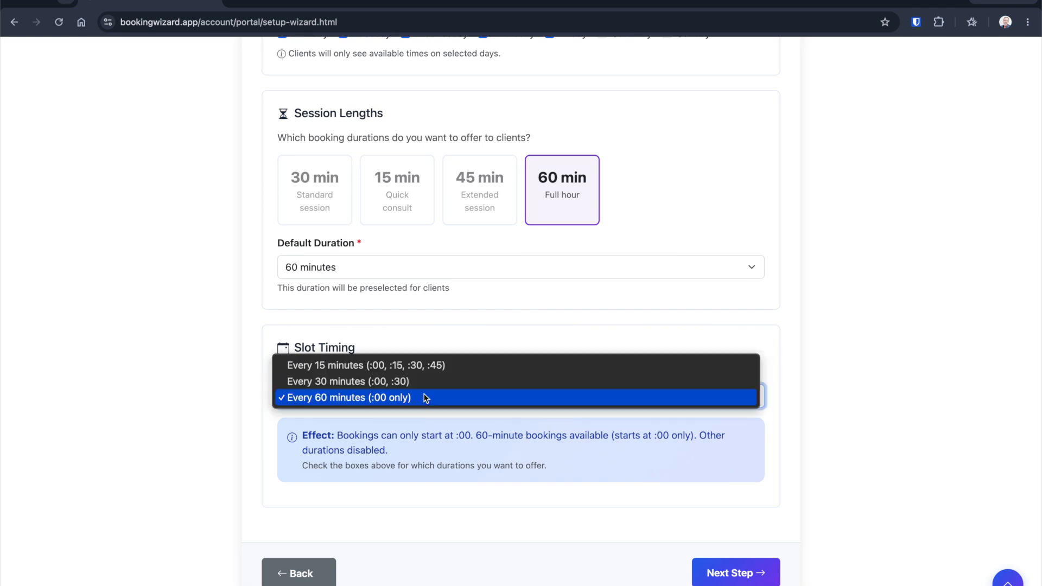
pyautogui.click(425, 383)
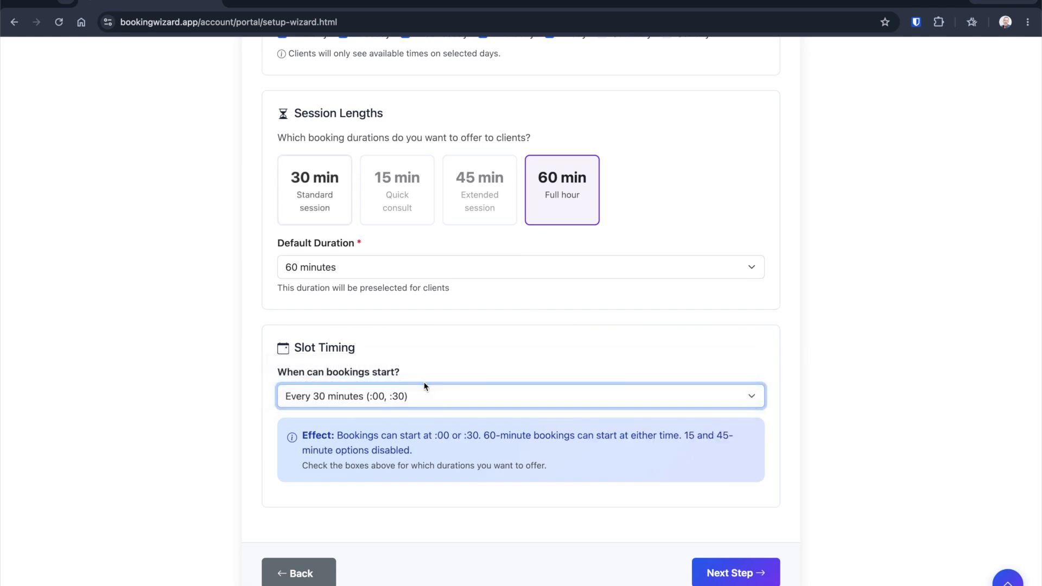
# Step: Add the 30 min Standard session and choose 30 minutes as the default duration
pyautogui.click(319, 193)
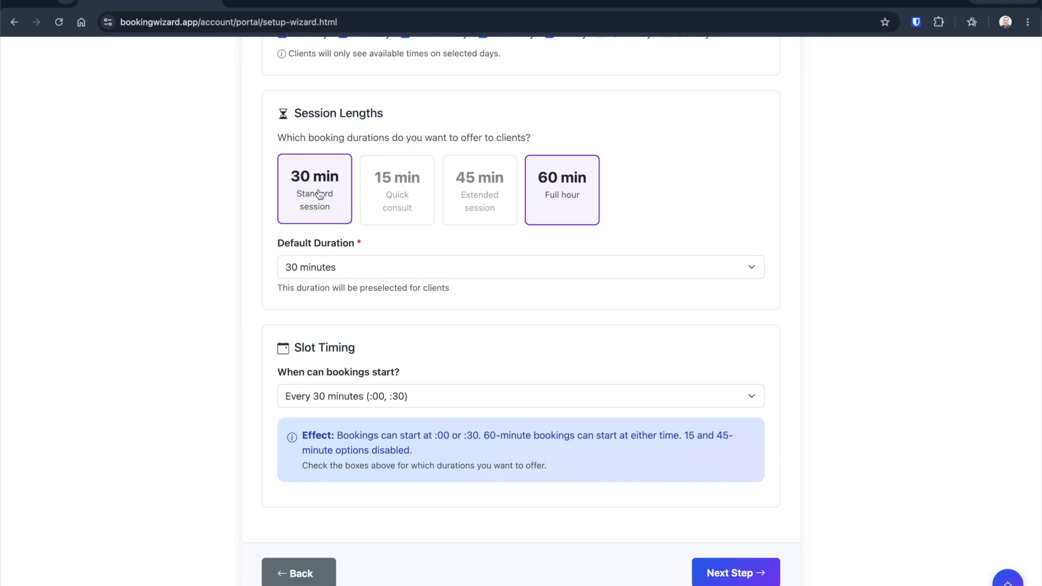
pyautogui.click(376, 268)
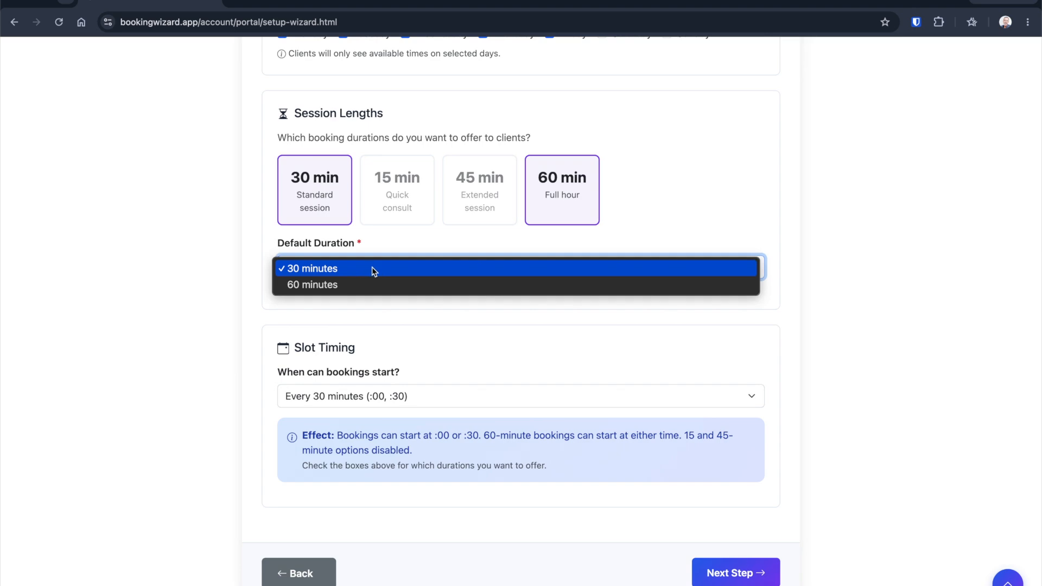
pyautogui.click(373, 270)
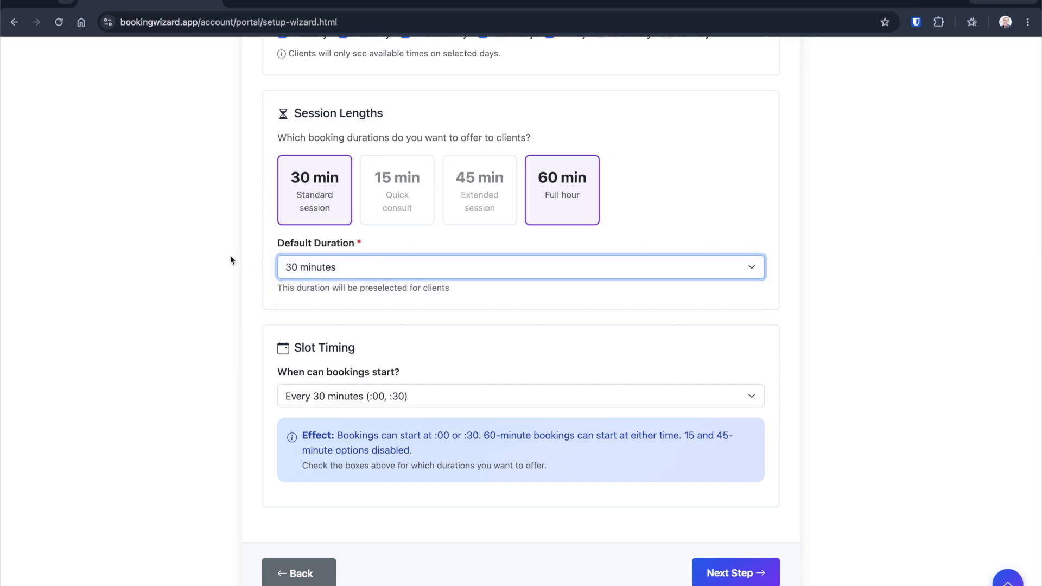
# Step: Review the availability settings and continue to the calendar integration step
pyautogui.scroll(6, 226, 259)
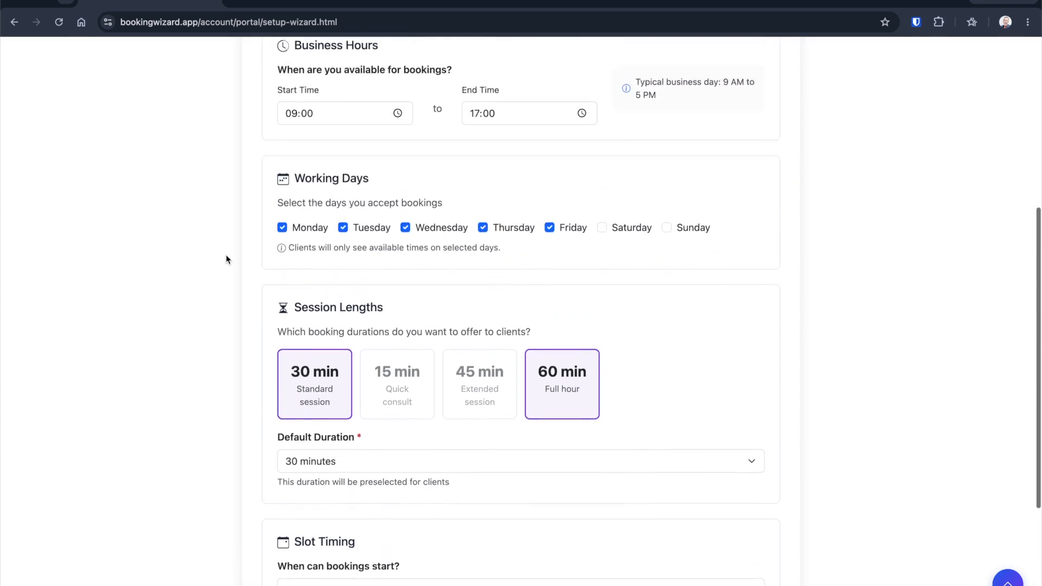
pyautogui.scroll(-1, 226, 259)
pyautogui.scroll(-2, 227, 259)
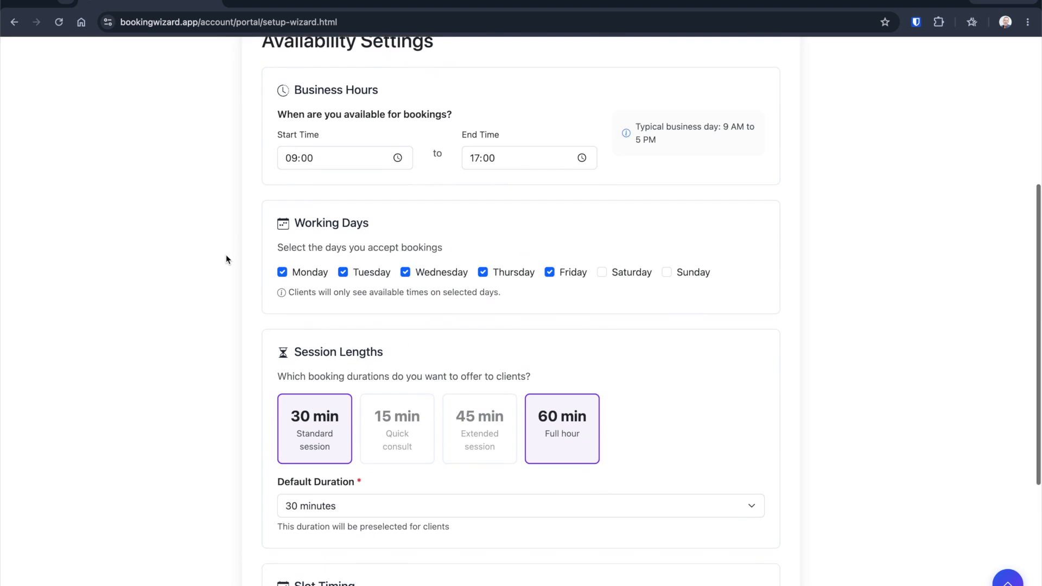
pyautogui.scroll(-3, 225, 256)
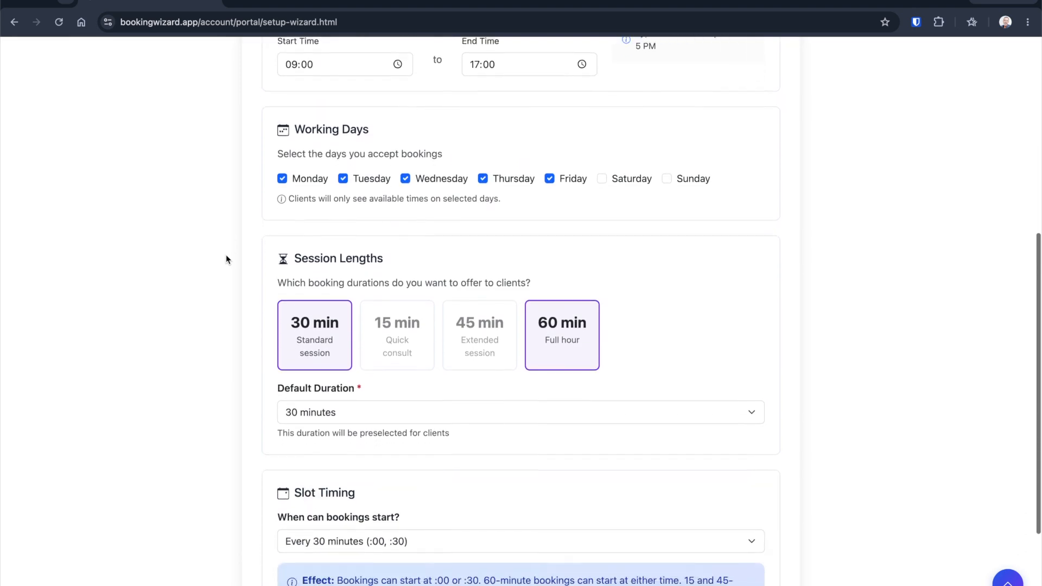
pyautogui.scroll(-2, 226, 259)
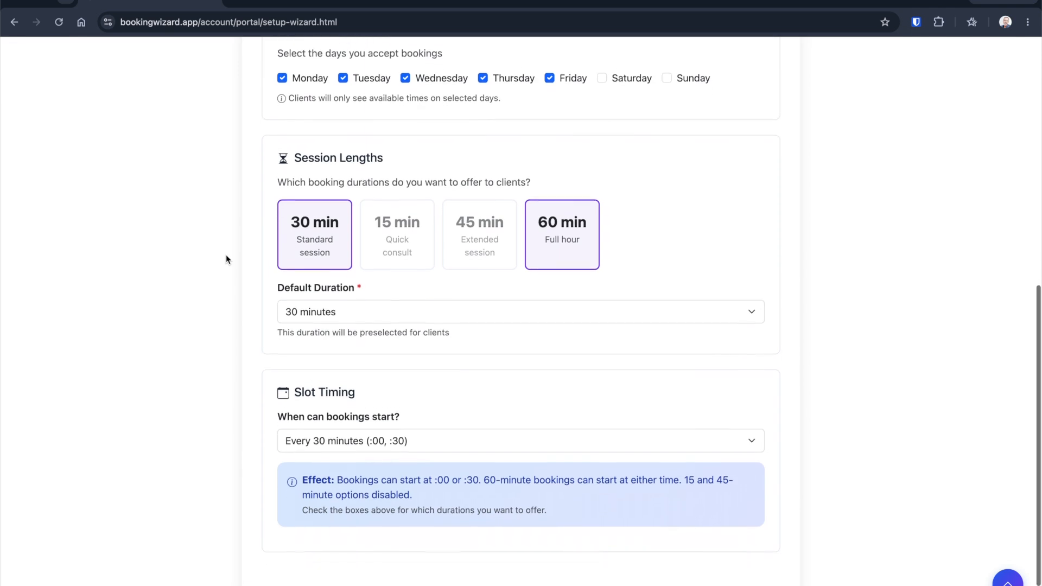
pyautogui.scroll(-1, 226, 259)
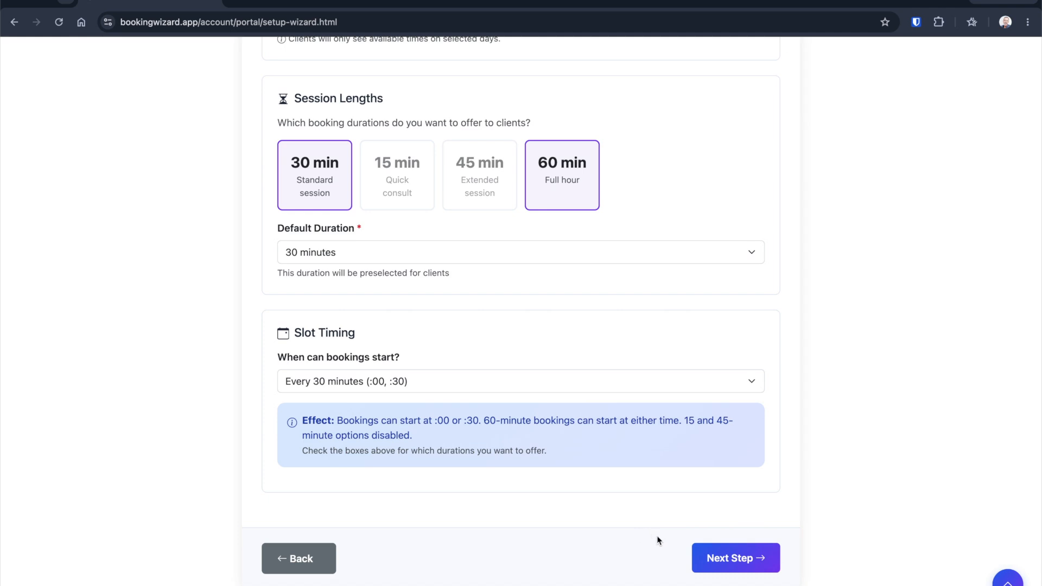
pyautogui.click(734, 560)
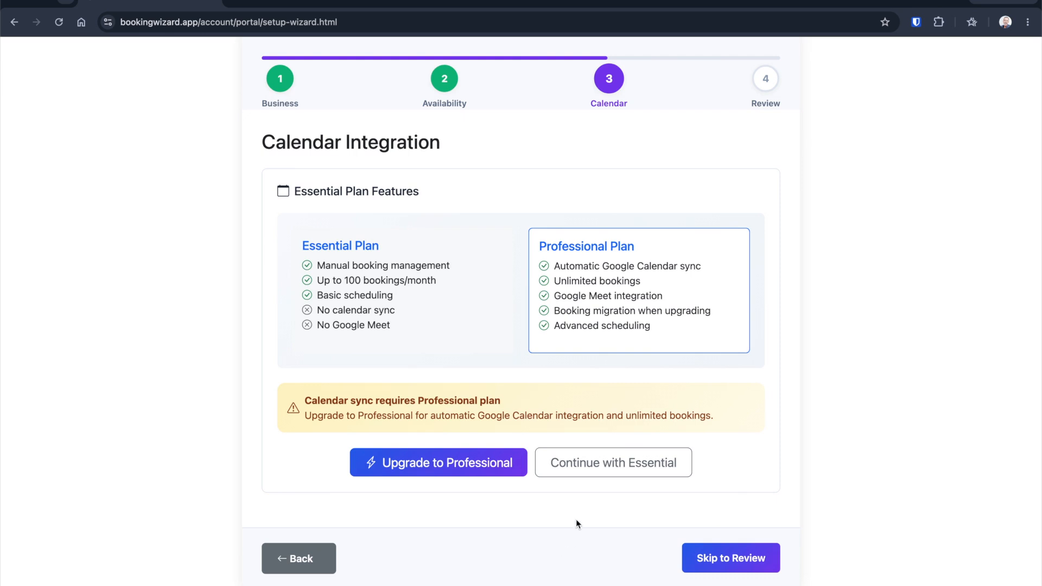
# Step: Continue with the Essential plan and complete the setup from the review page
pyautogui.click(605, 470)
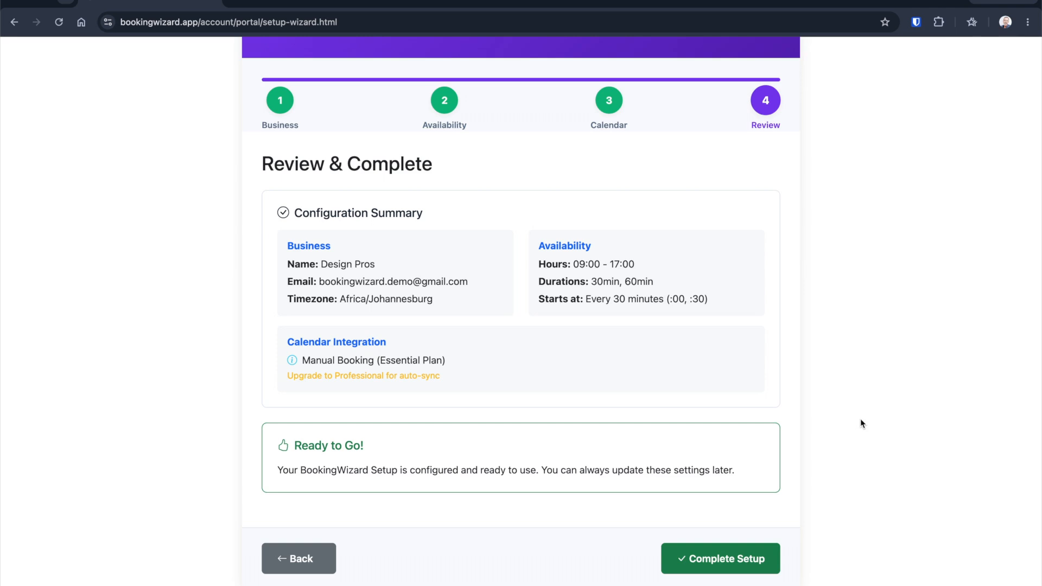
pyautogui.click(727, 559)
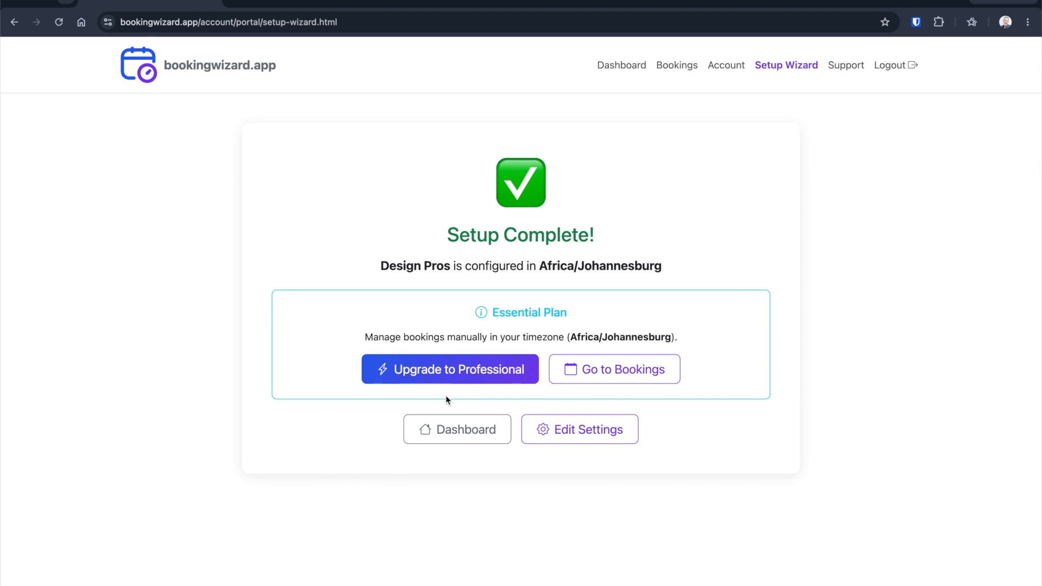
# Step: Open the dashboard and examine the booking widget preview and embed code
pyautogui.click(462, 431)
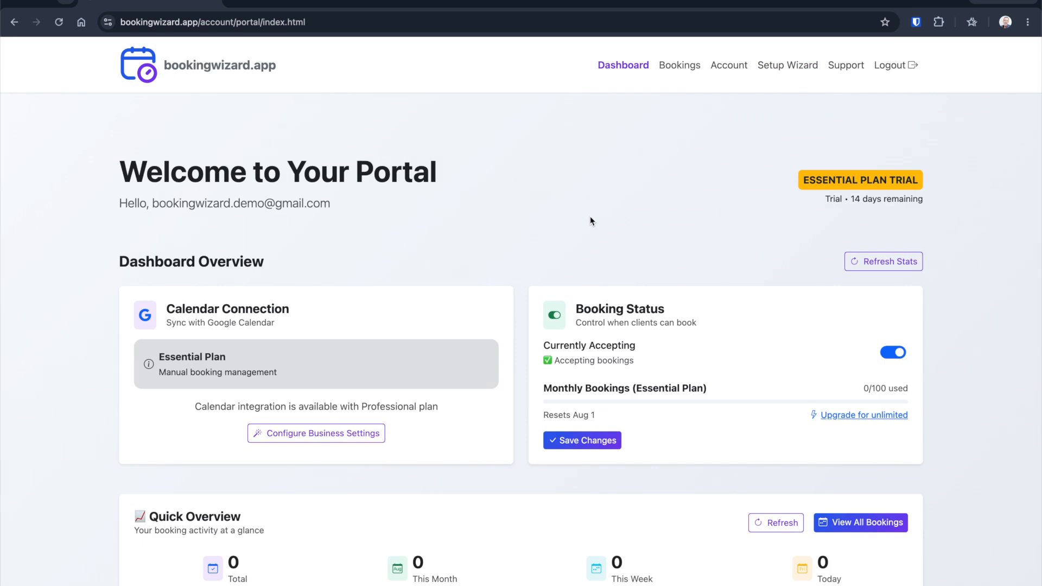
pyautogui.scroll(-10, 972, 183)
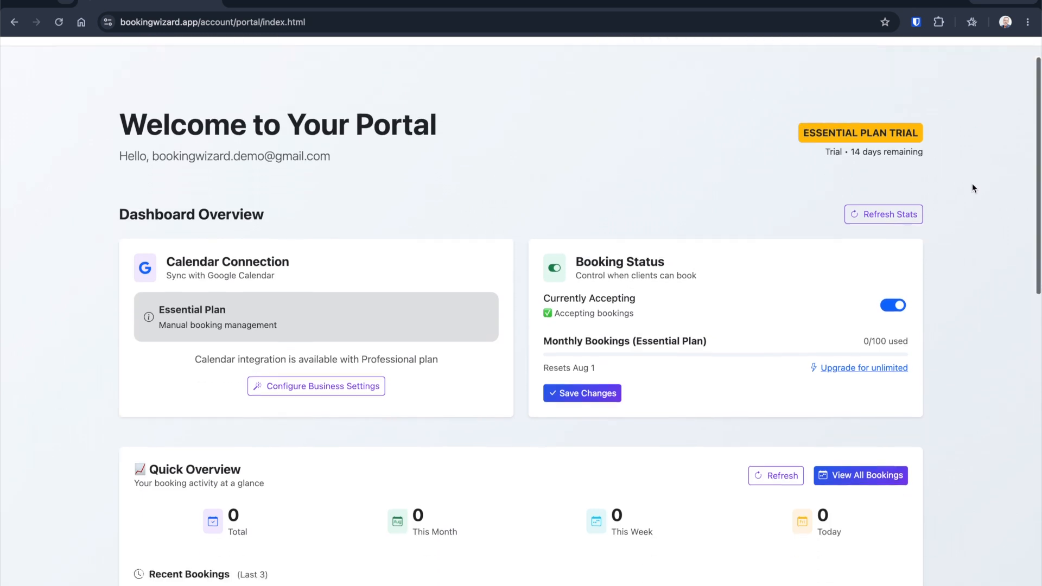
pyautogui.scroll(-2, 972, 195)
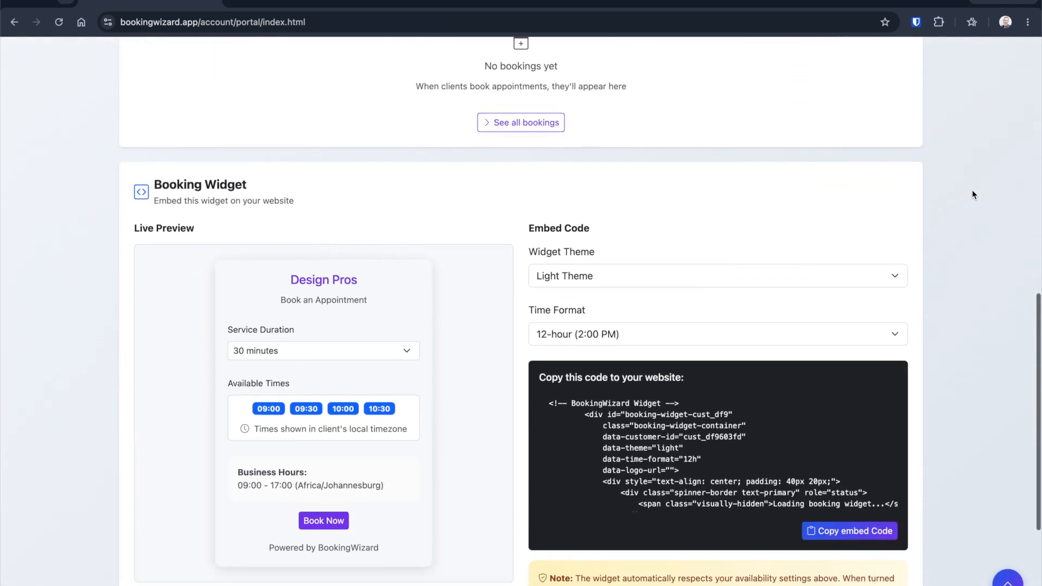
pyautogui.scroll(-2, 972, 195)
pyautogui.scroll(-1, 972, 194)
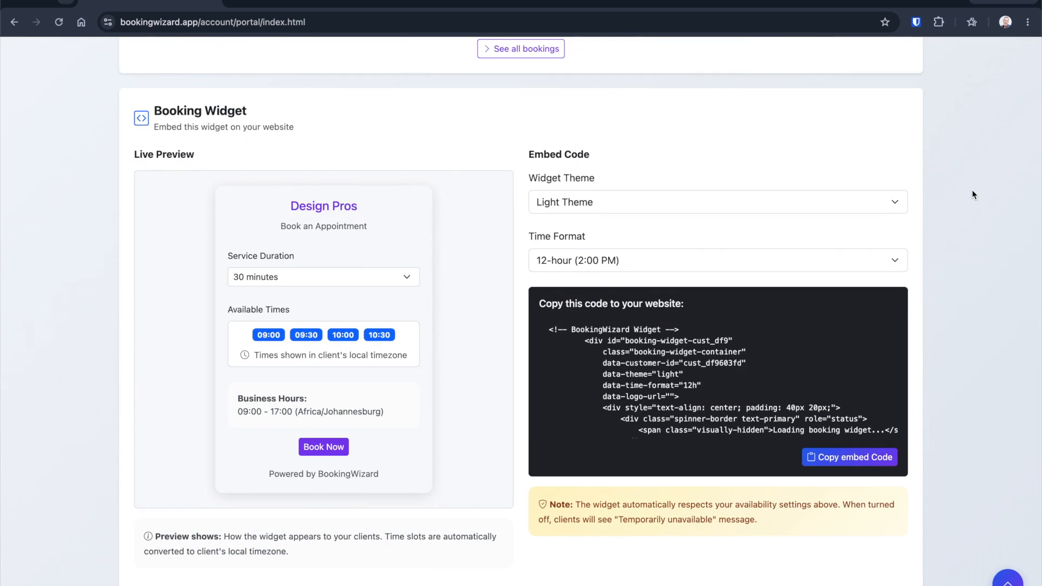
pyautogui.click(1008, 581)
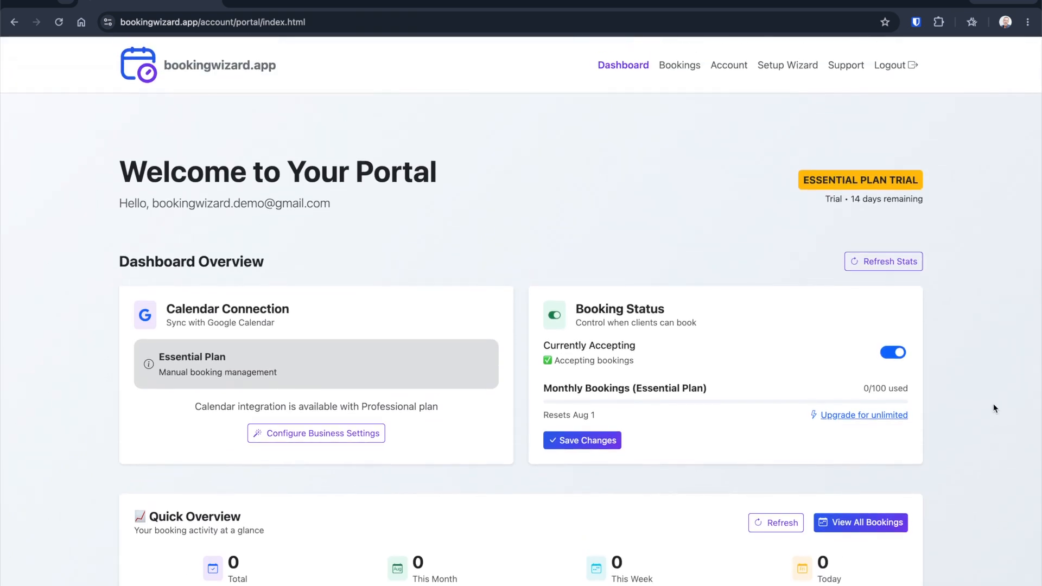